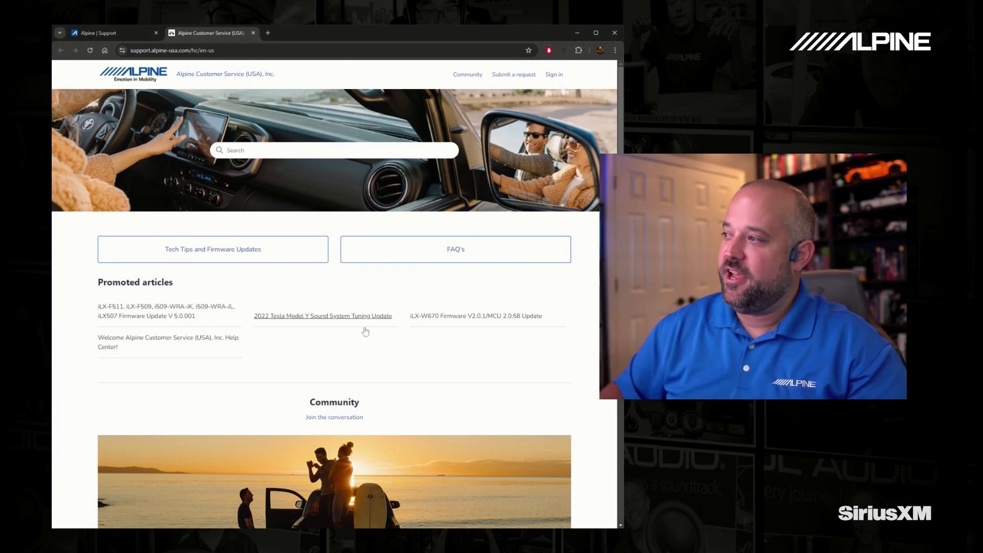
# Browse the recent activity list on the Alpine customer support page.
pyautogui.scroll(-8, 243, 362)
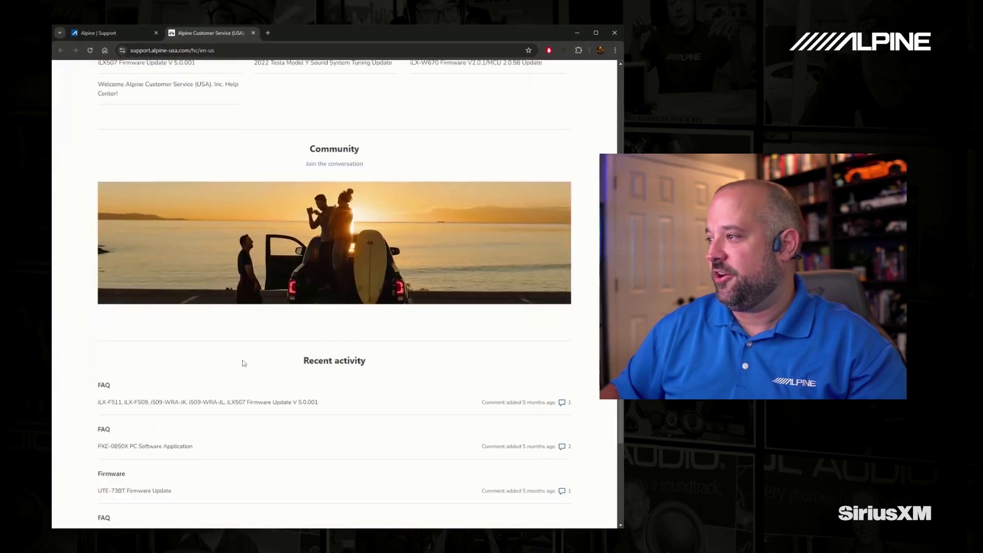
pyautogui.click(149, 387)
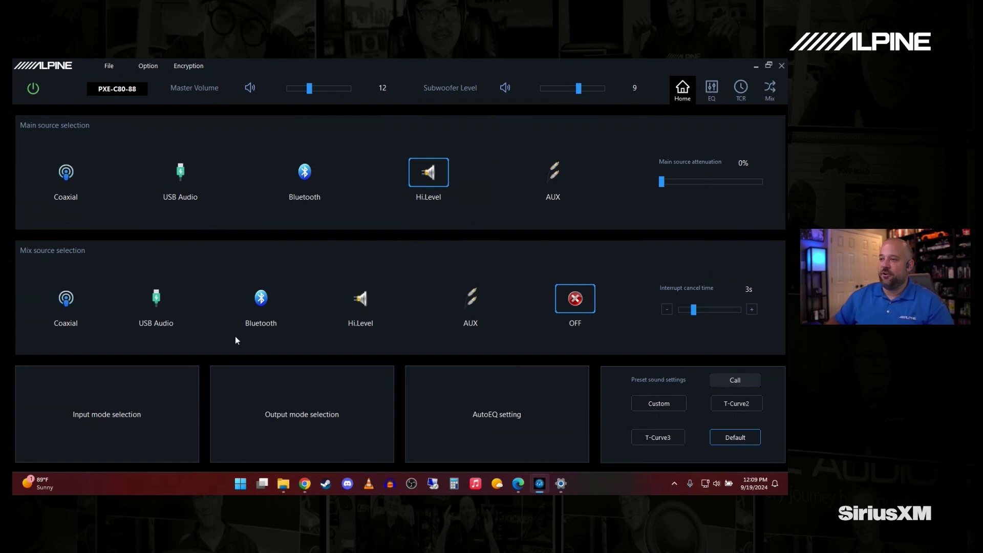
# In the CH-1 equalizer, raise band 19 to about -1.2 dB at about 1304 Hz and store the setting.
pyautogui.click(713, 92)
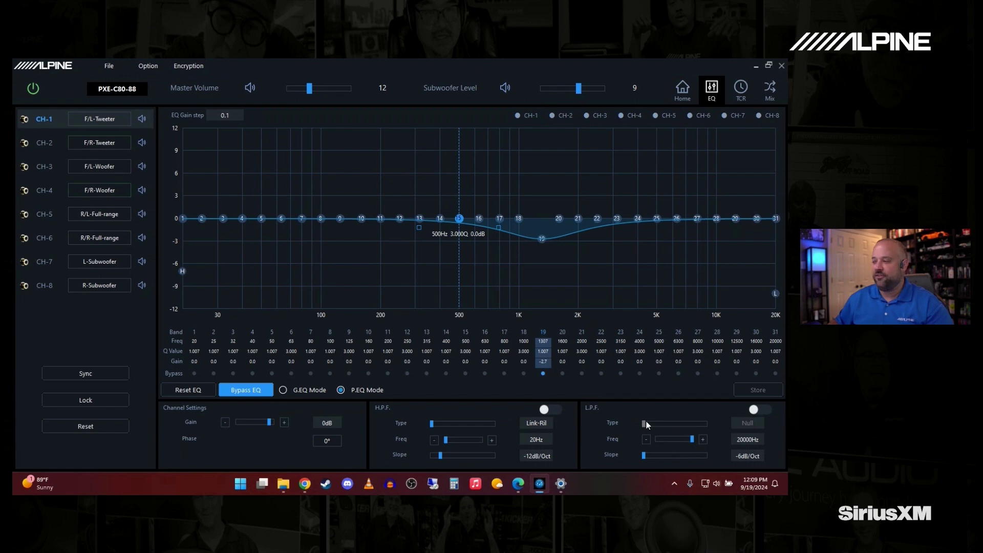
pyautogui.moveTo(542, 238); pyautogui.dragTo(542, 228)
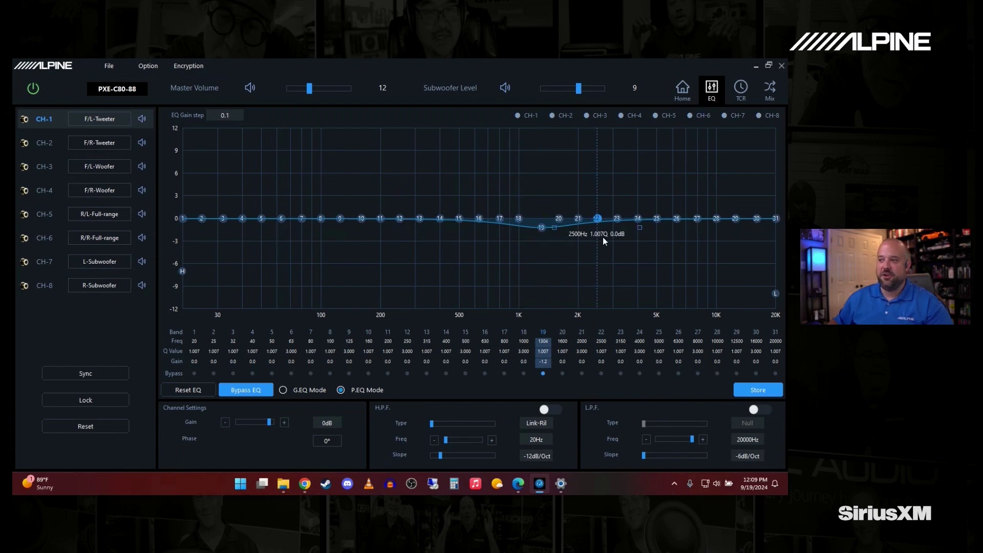
pyautogui.click(741, 89)
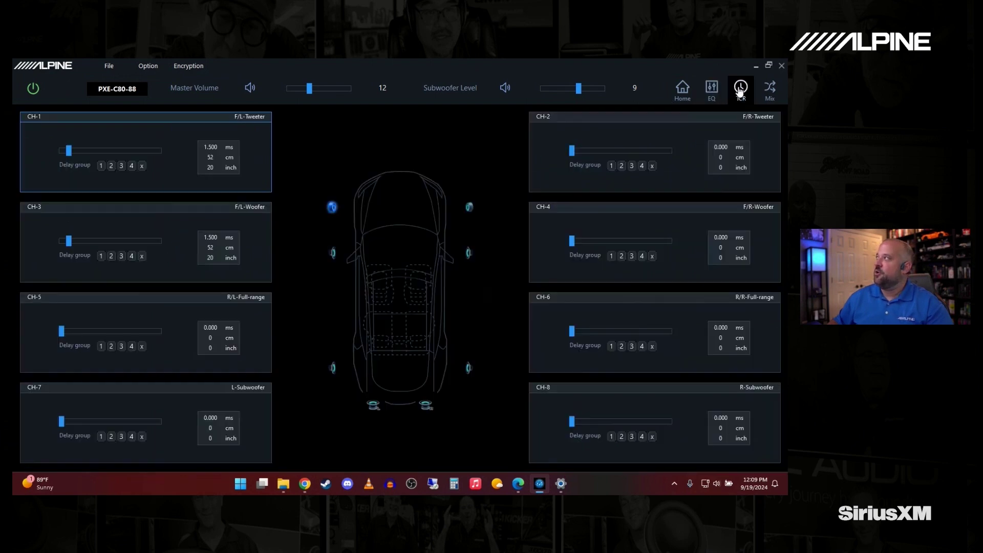
pyautogui.click(712, 90)
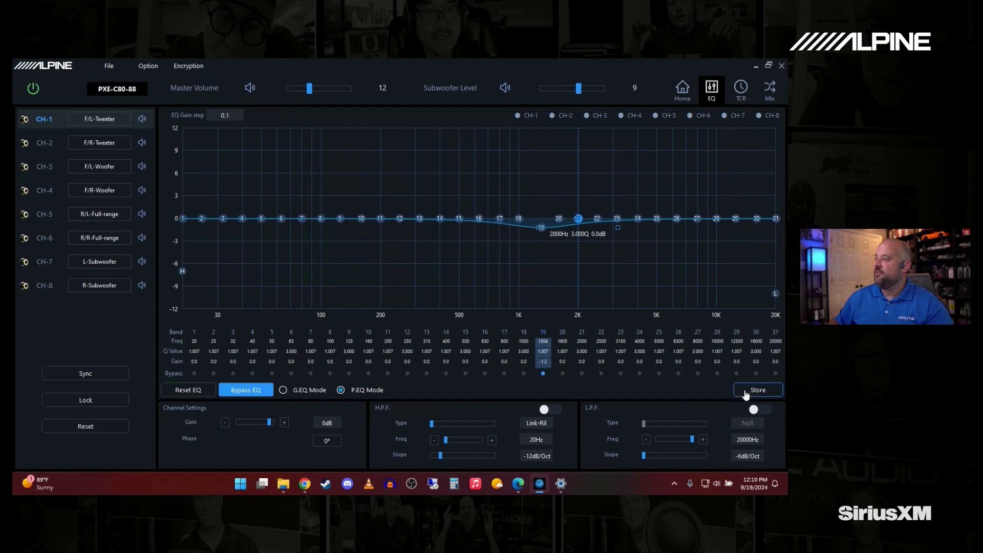
pyautogui.click(755, 392)
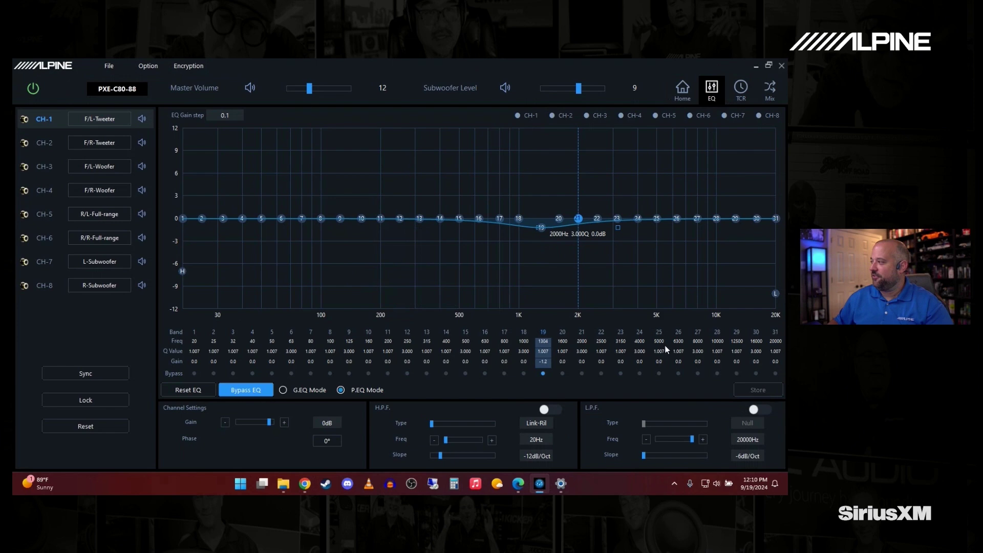
# Lower CH-1's EQ band 19 to about -1.5 dB at about 1318 Hz and store the setting.
pyautogui.moveTo(542, 227)
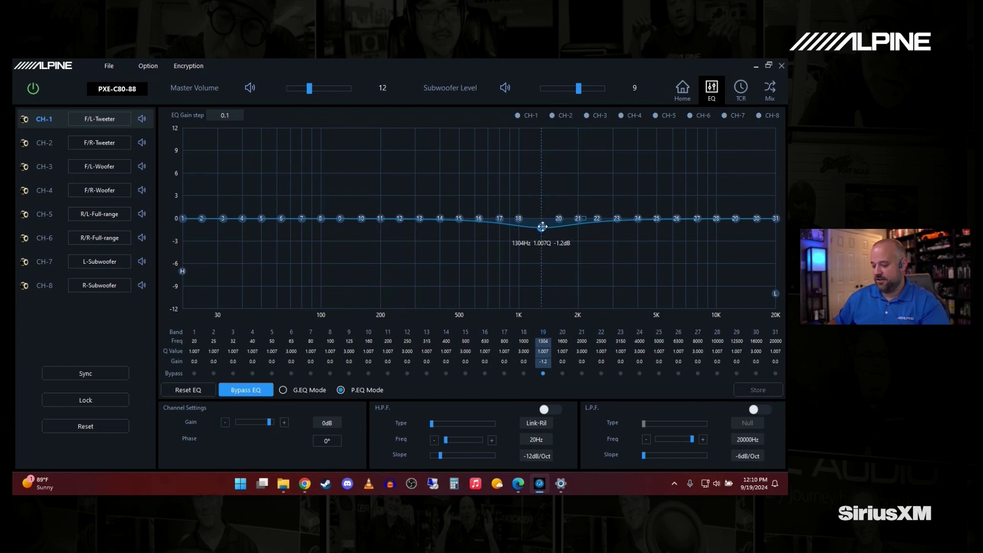
pyautogui.moveTo(543, 228); pyautogui.dragTo(543, 230)
pyautogui.click(758, 391)
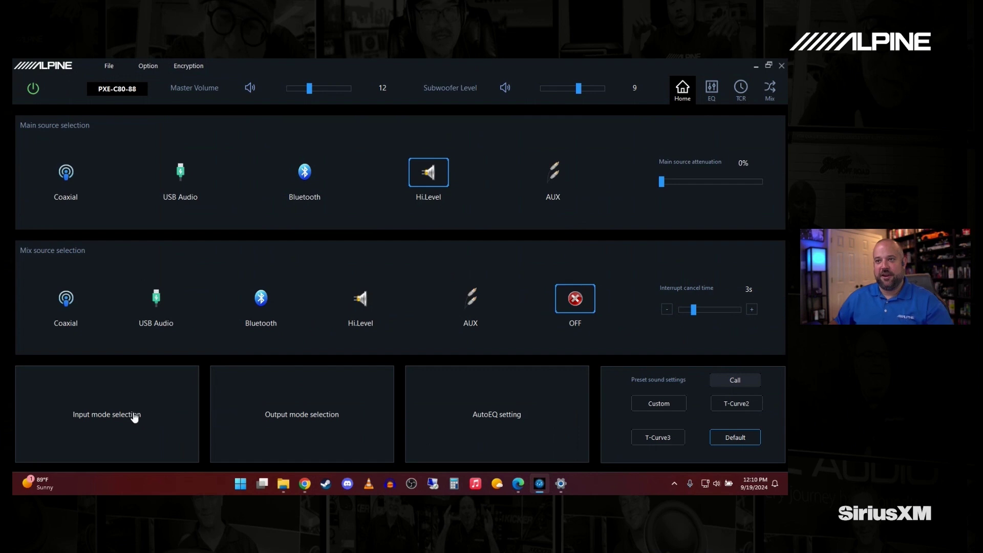
# Set the input mode to 7 CH Front 2Way + Rear + SubW with 6 low level input channels.
pyautogui.click(133, 414)
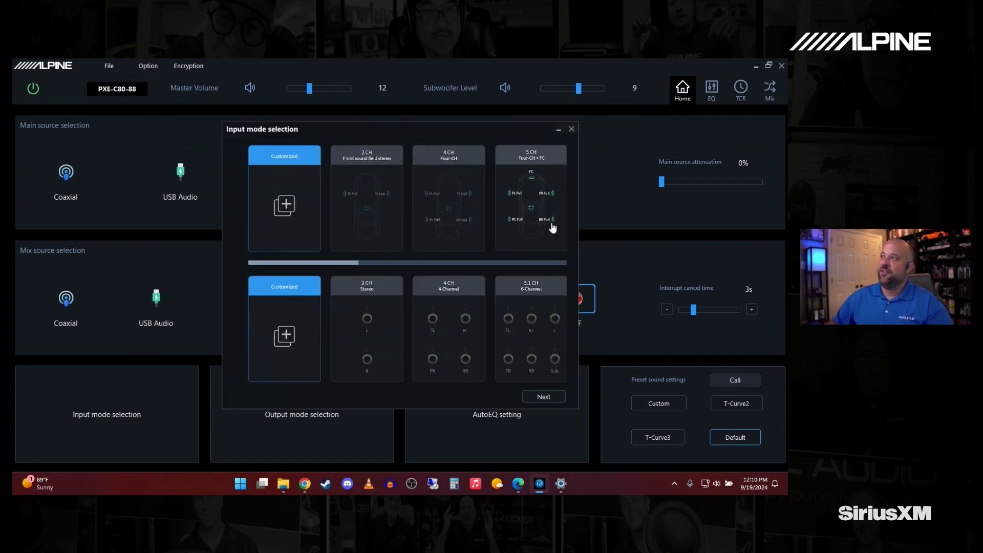
pyautogui.moveTo(345, 263); pyautogui.dragTo(545, 266)
pyautogui.moveTo(533, 268); pyautogui.dragTo(505, 268)
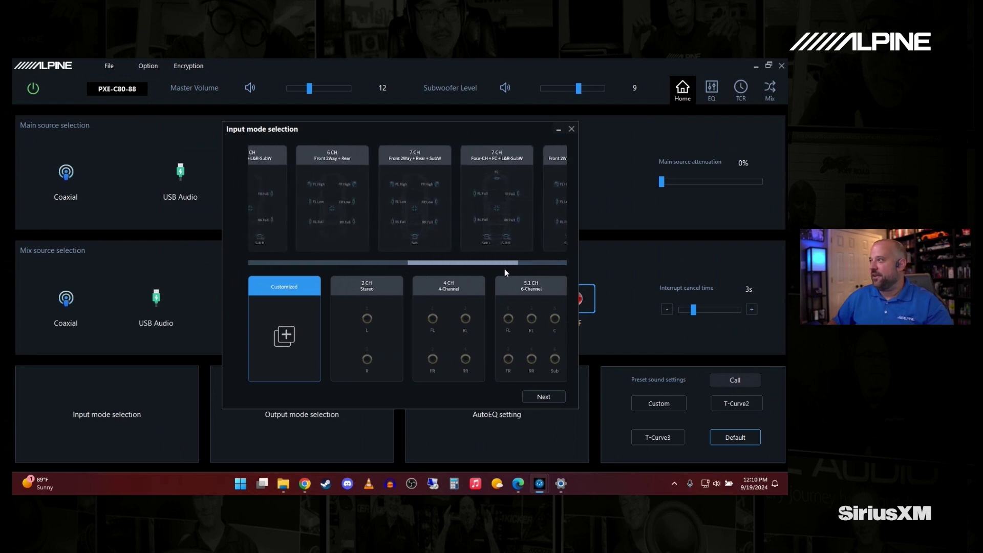
pyautogui.click(436, 201)
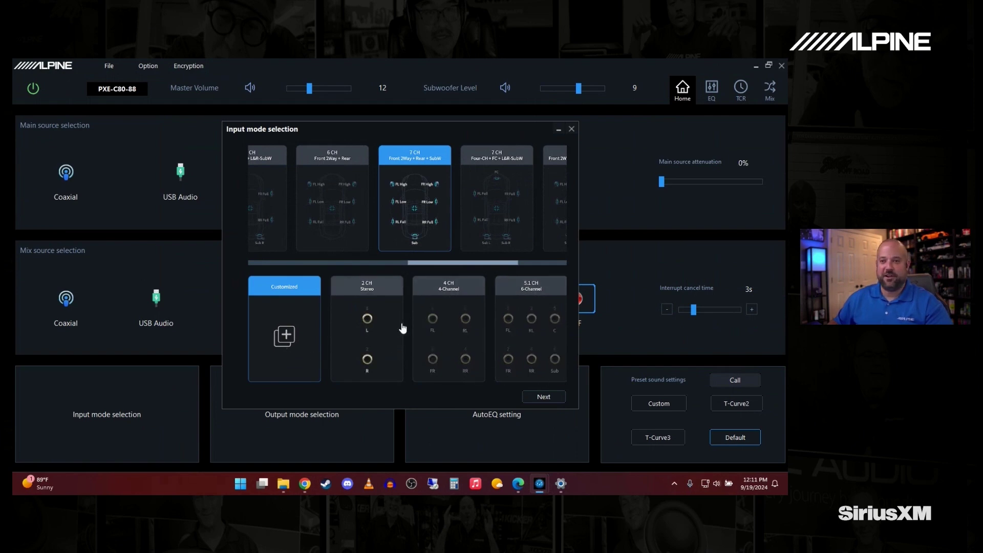
pyautogui.click(542, 396)
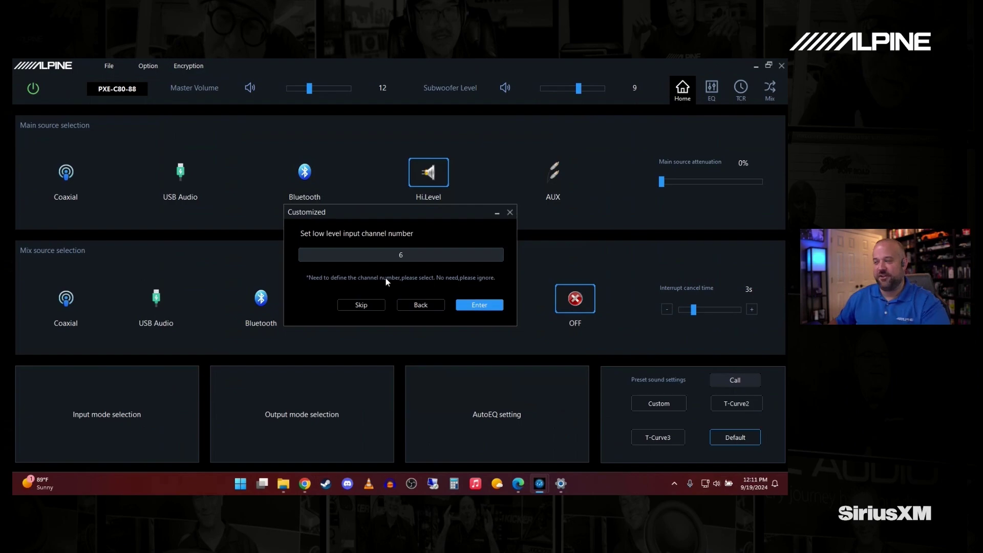
pyautogui.click(478, 305)
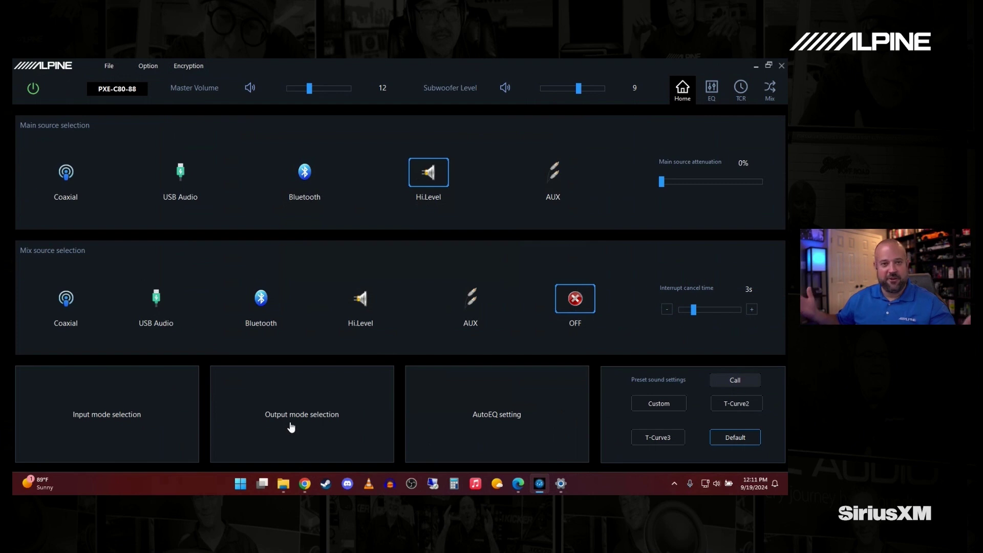
# Set the output mode to 8 CH Front 2Way + Rear + L&R-SubW.
pyautogui.click(290, 426)
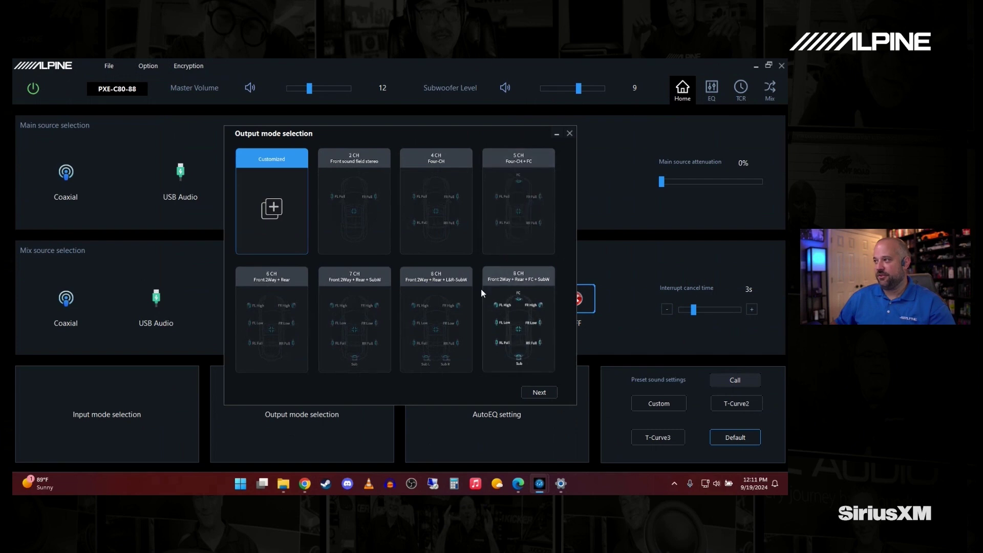
pyautogui.click(453, 322)
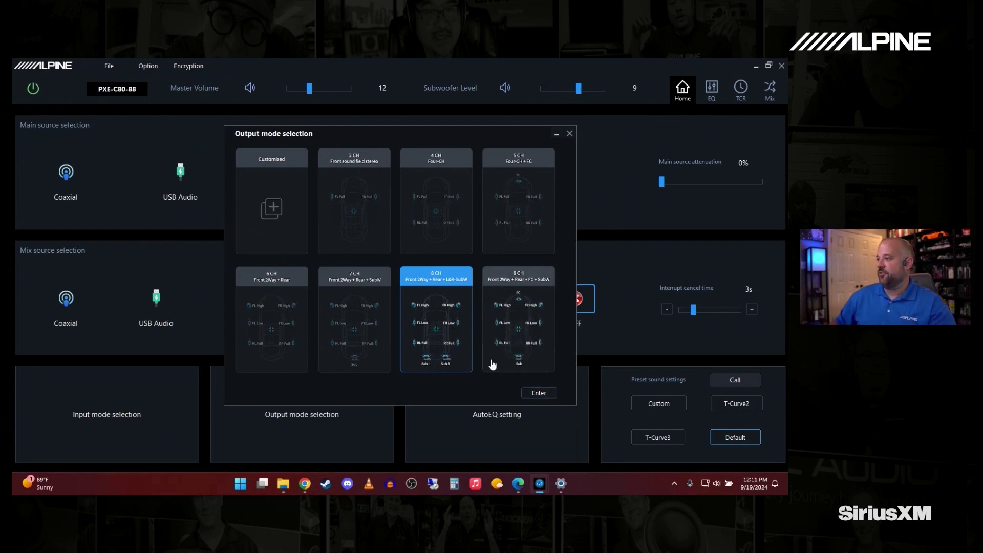
pyautogui.click(538, 392)
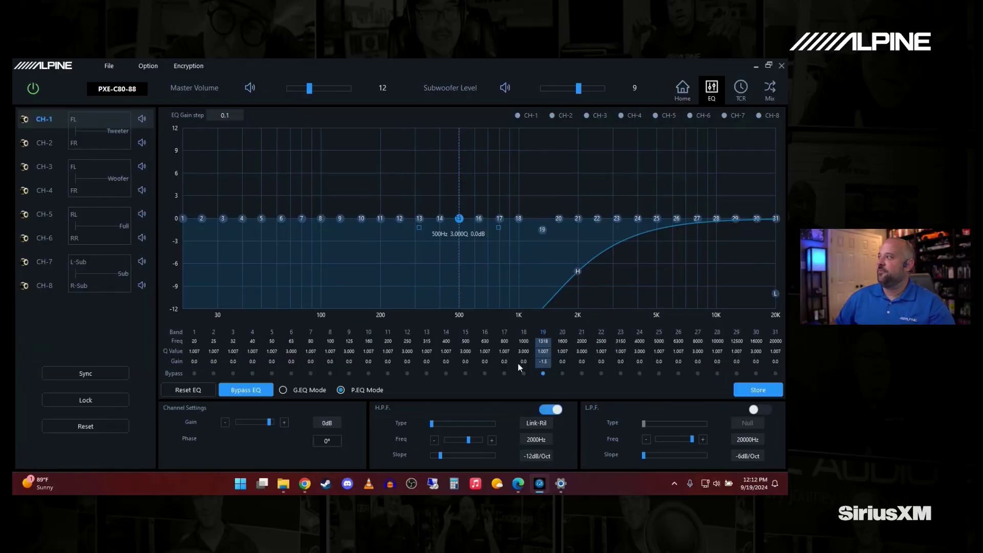
# Review the crossovers of CH-3, CH-5, CH-7 and CH-1, then store the EQ settings.
pyautogui.click(45, 168)
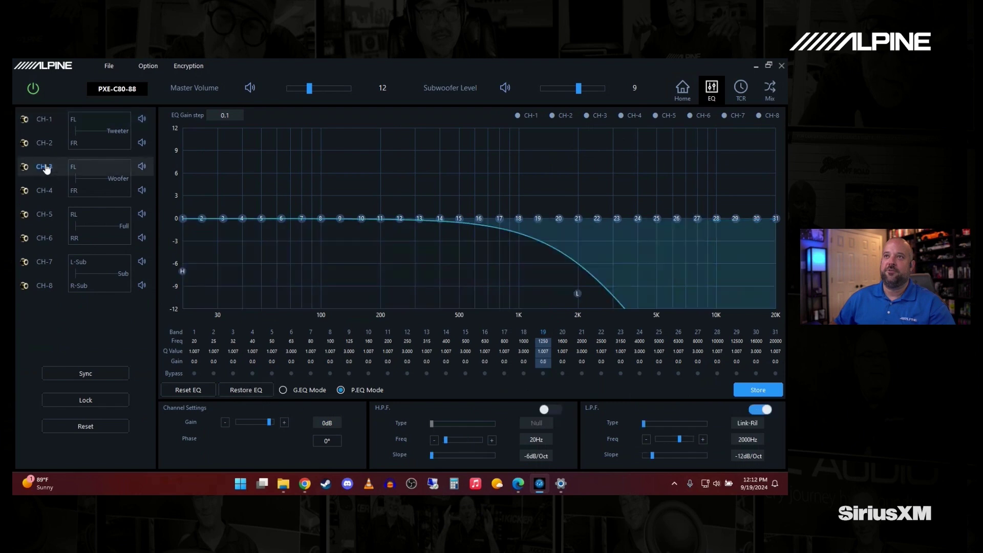
pyautogui.click(50, 216)
pyautogui.click(50, 265)
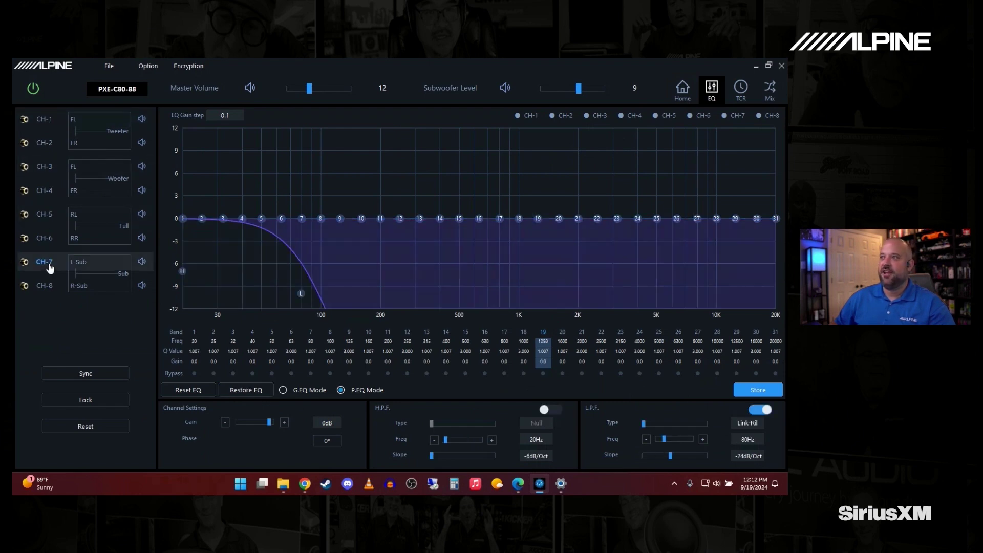
pyautogui.click(44, 121)
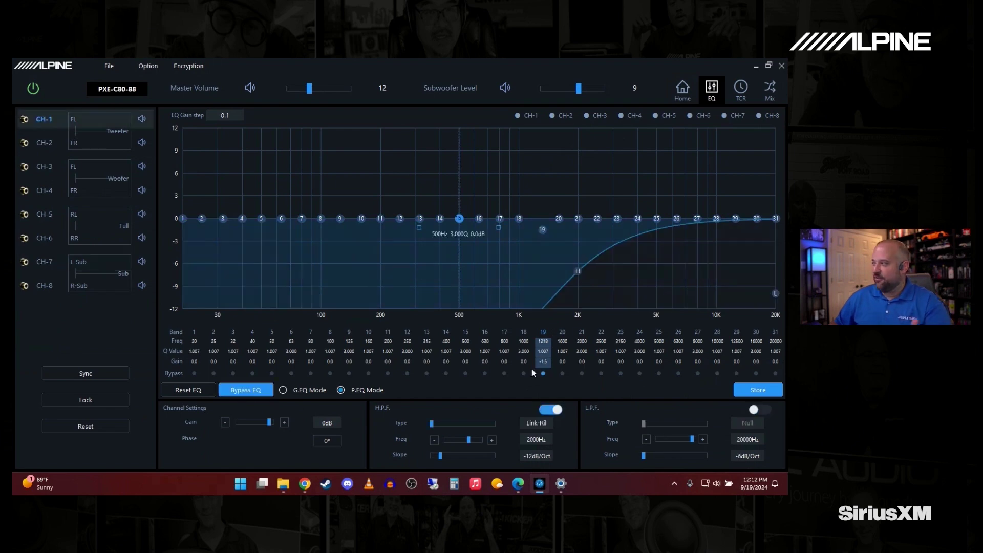
pyautogui.click(752, 395)
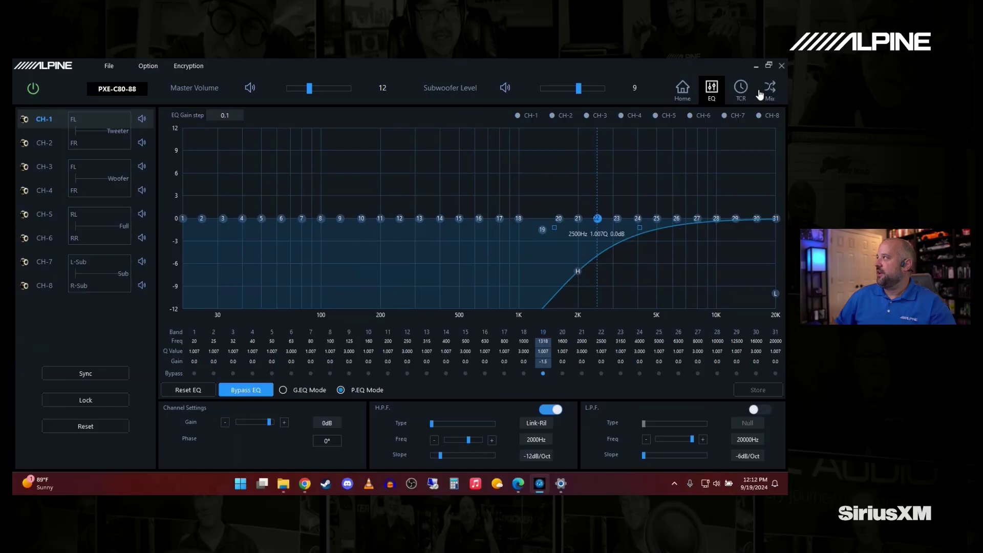
# In the mixer, set Hi-1 to 100 on CH-3 and Hi-2 to 100 on CH-4.
pyautogui.click(769, 90)
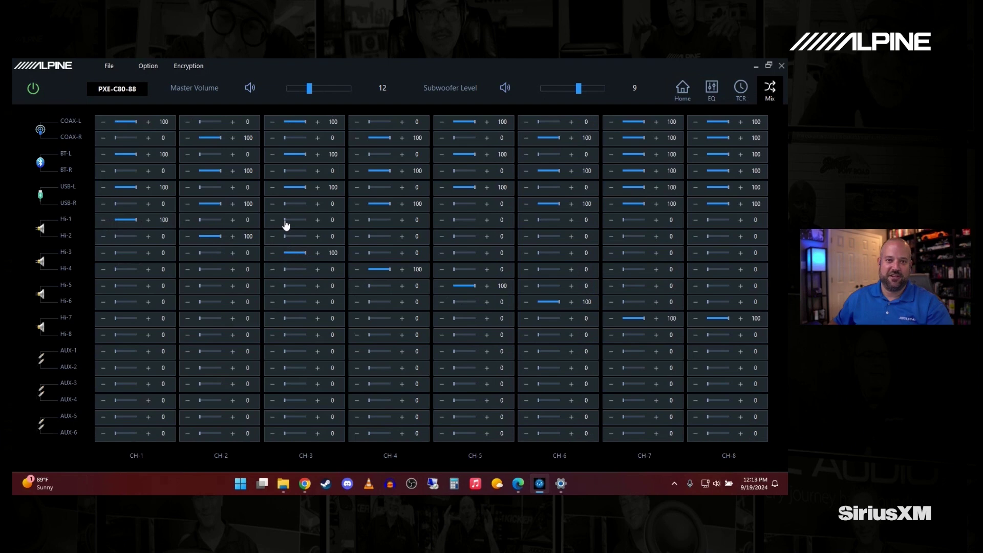
pyautogui.moveTo(286, 225); pyautogui.dragTo(309, 226)
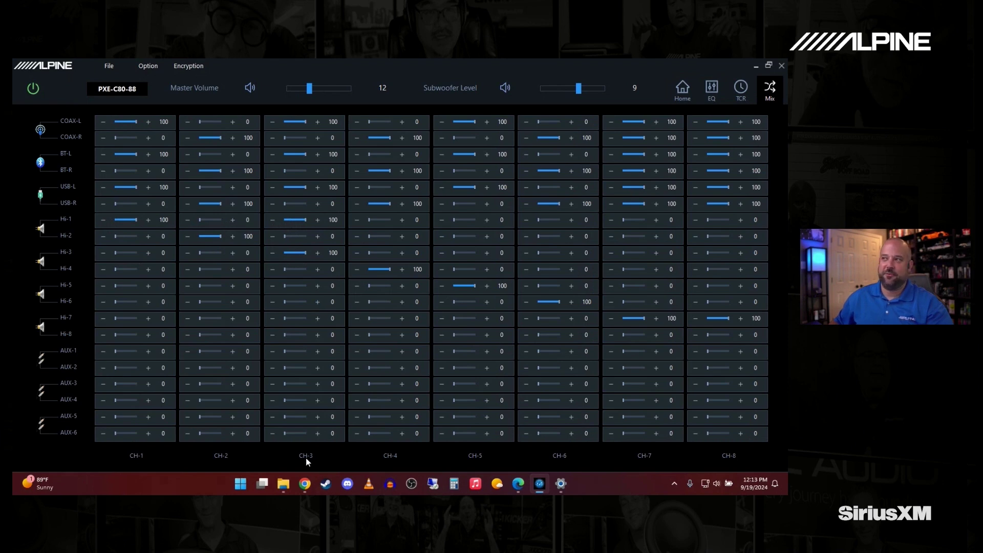
pyautogui.moveTo(369, 237); pyautogui.dragTo(392, 239)
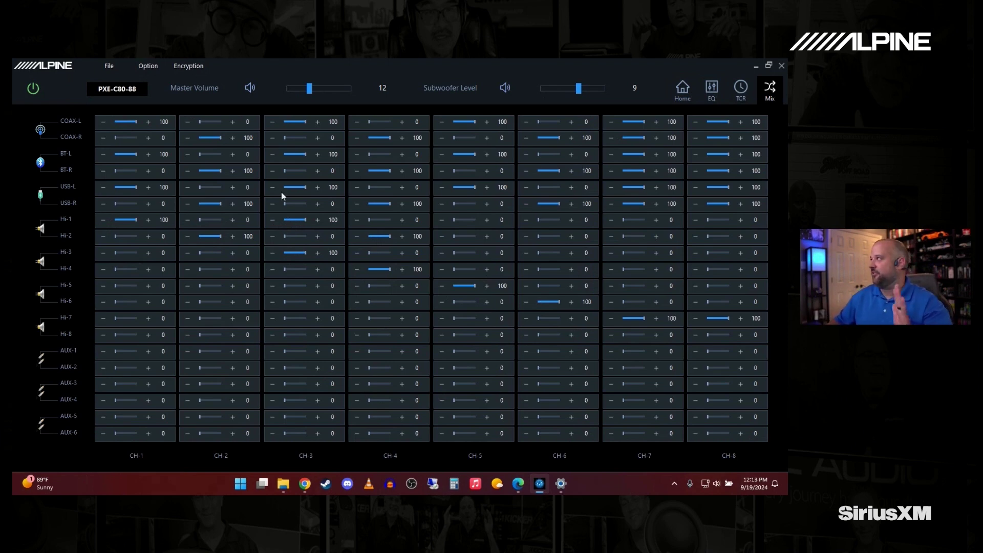
# In the AutoEQ results for factory system analog input, smooth the target curve's bass slope, lowering the 100 Hz point to about 7 dB.
pyautogui.click(686, 95)
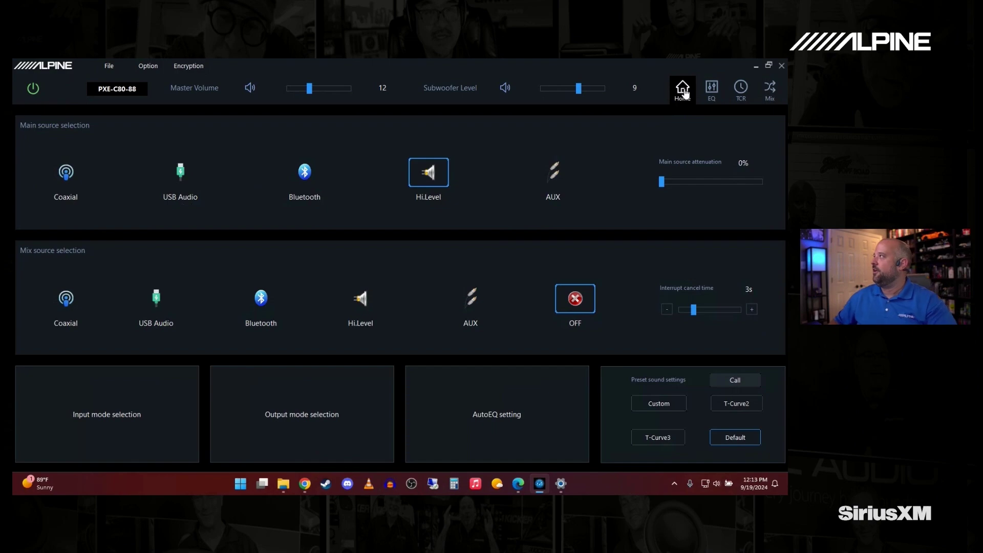
pyautogui.click(712, 88)
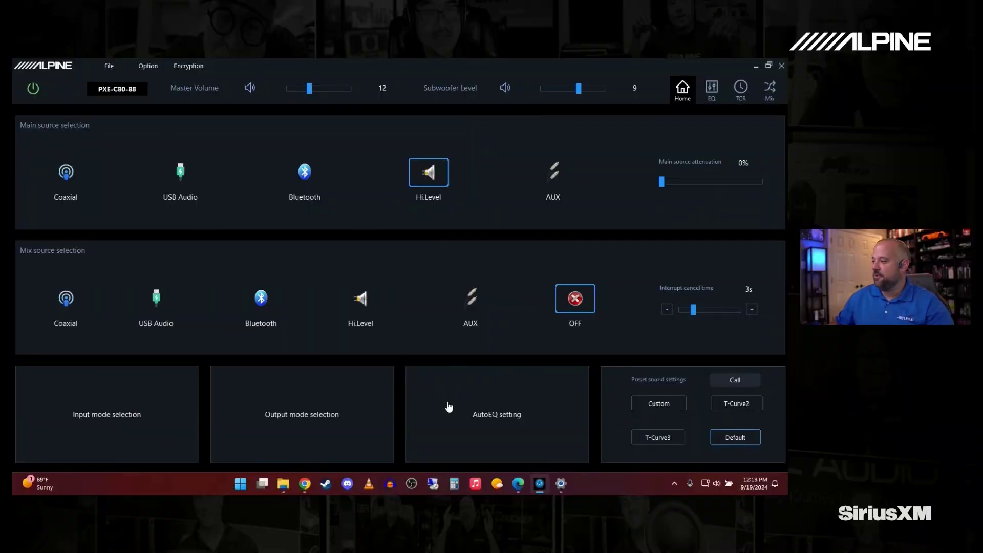
pyautogui.click(485, 424)
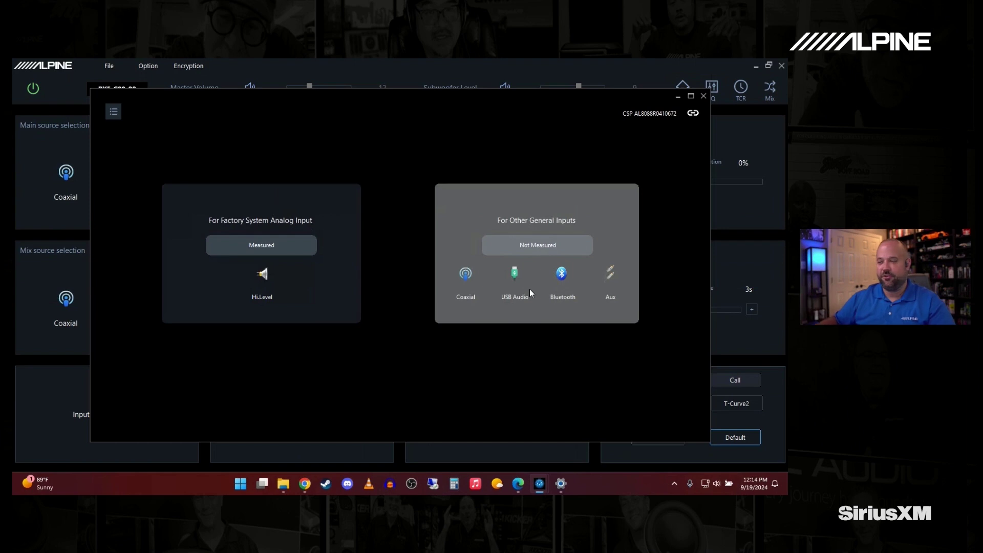
pyautogui.click(249, 248)
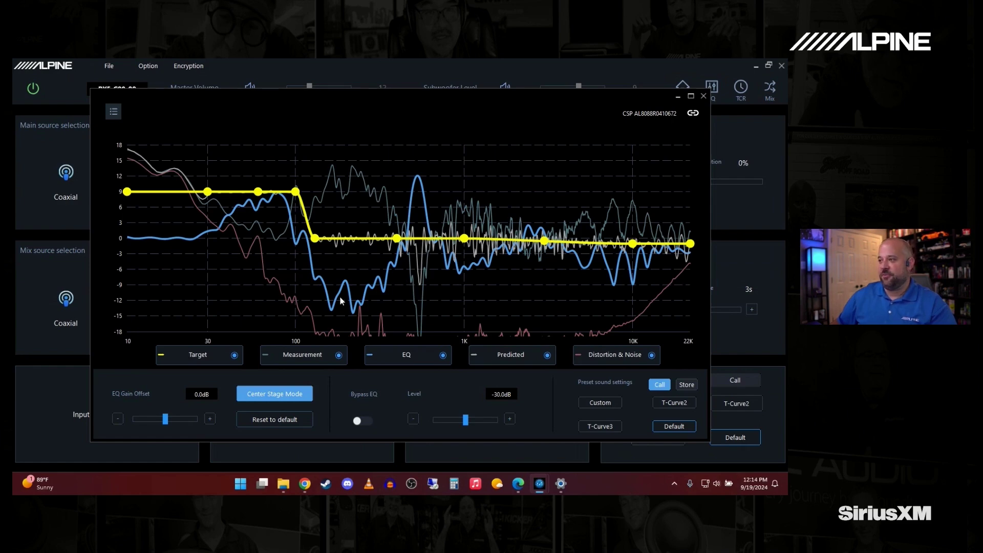
pyautogui.moveTo(314, 239); pyautogui.dragTo(334, 231)
pyautogui.moveTo(296, 191); pyautogui.dragTo(297, 199)
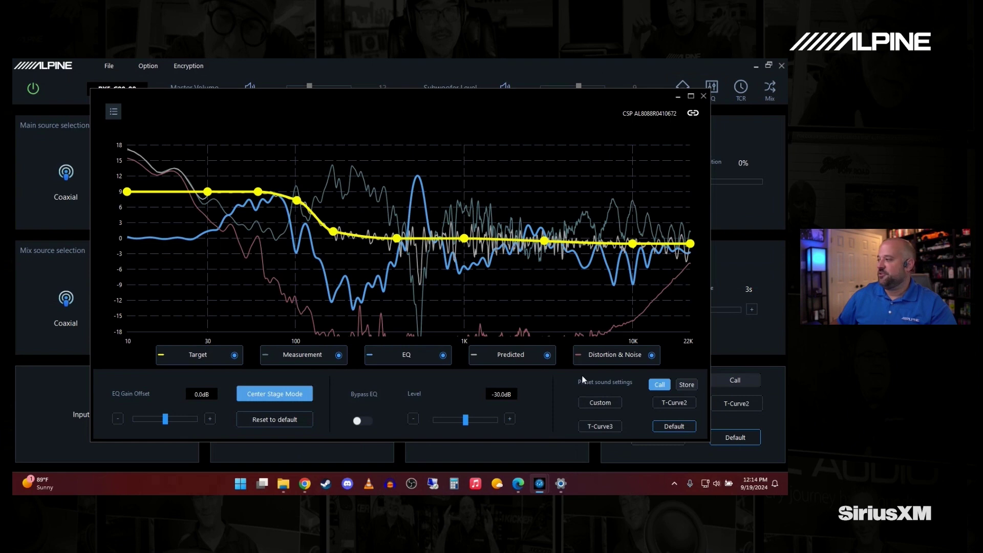
# Store the adjusted target curve in the T-Curve2 preset slot under the name CMA.
pyautogui.click(687, 384)
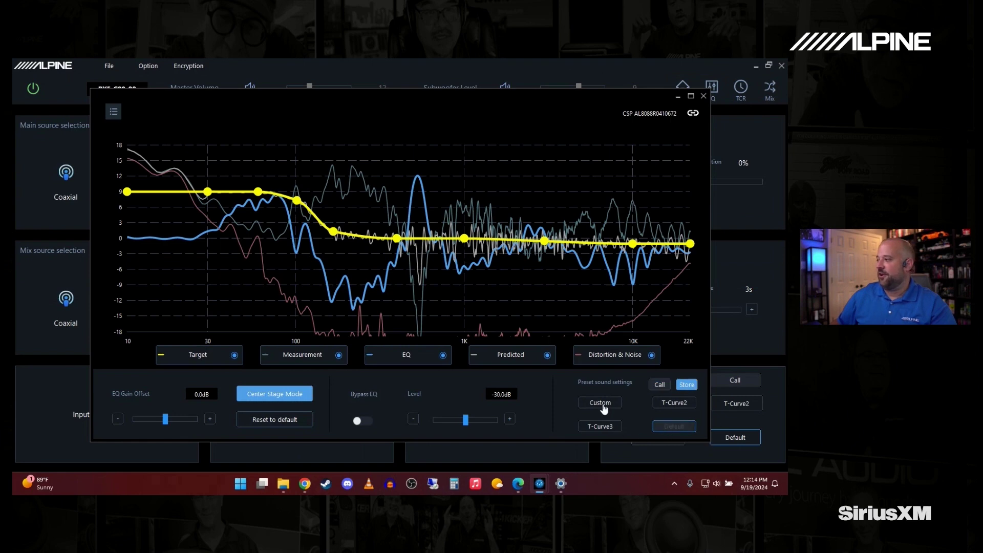
pyautogui.click(664, 403)
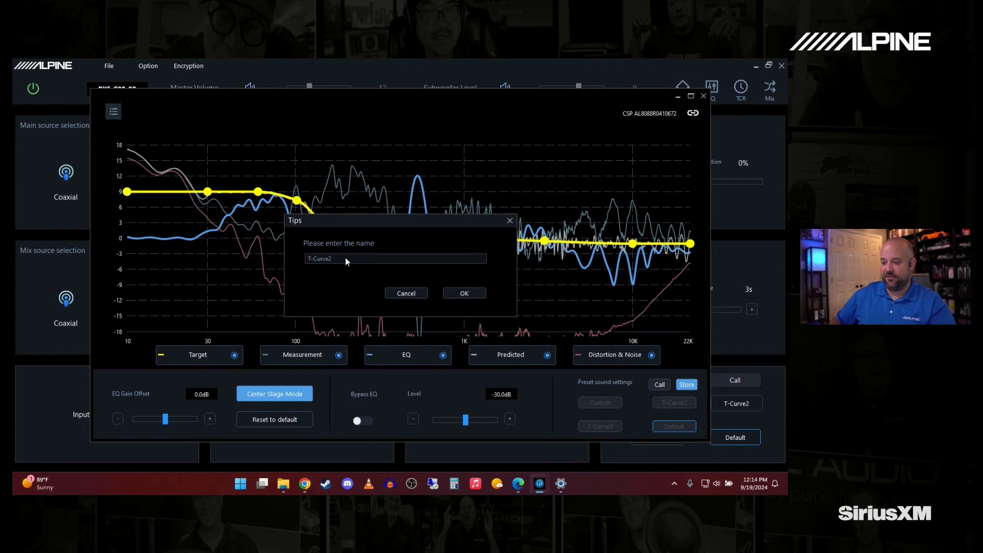
pyautogui.hotkey('ctrl', 'a')
pyautogui.press('BackSpace')
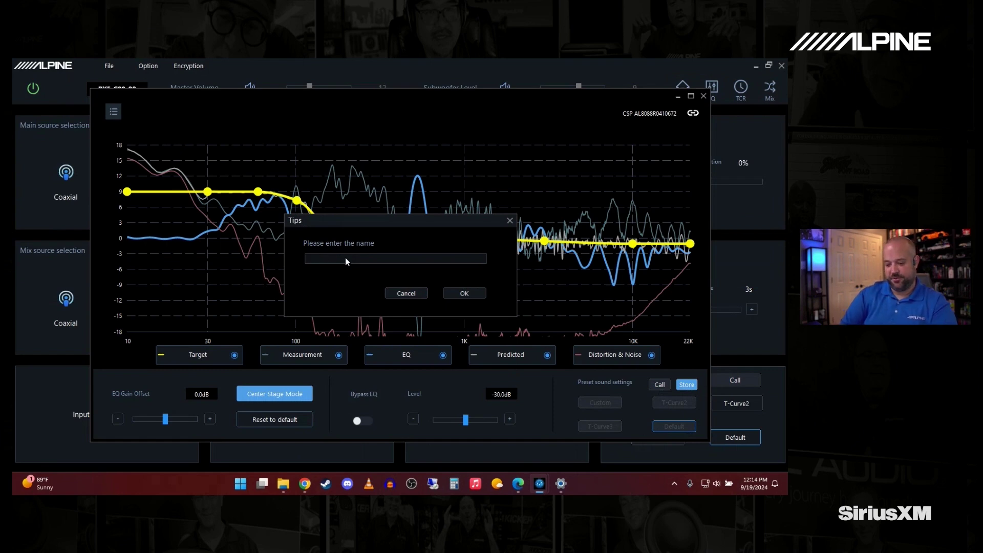
pyautogui.write('CMA')
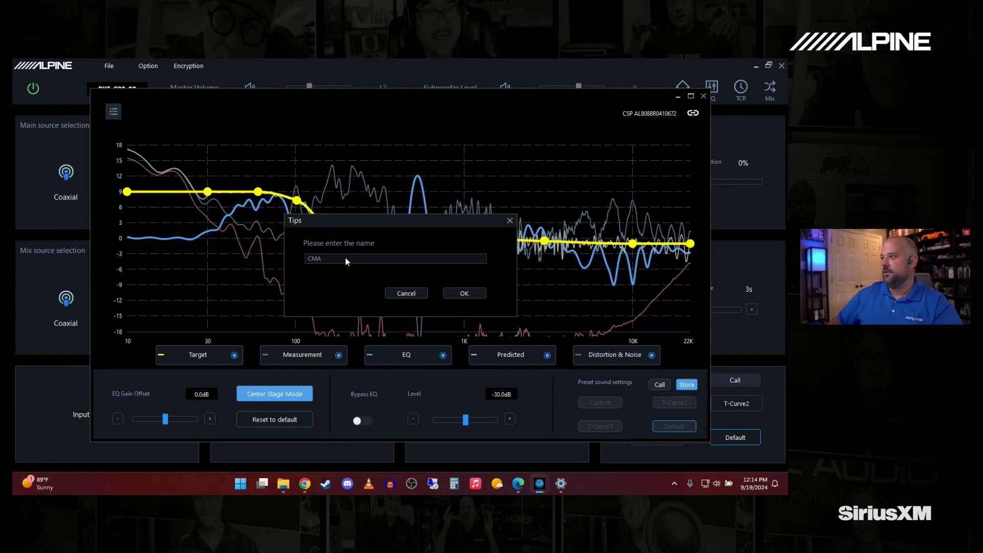
pyautogui.click(463, 293)
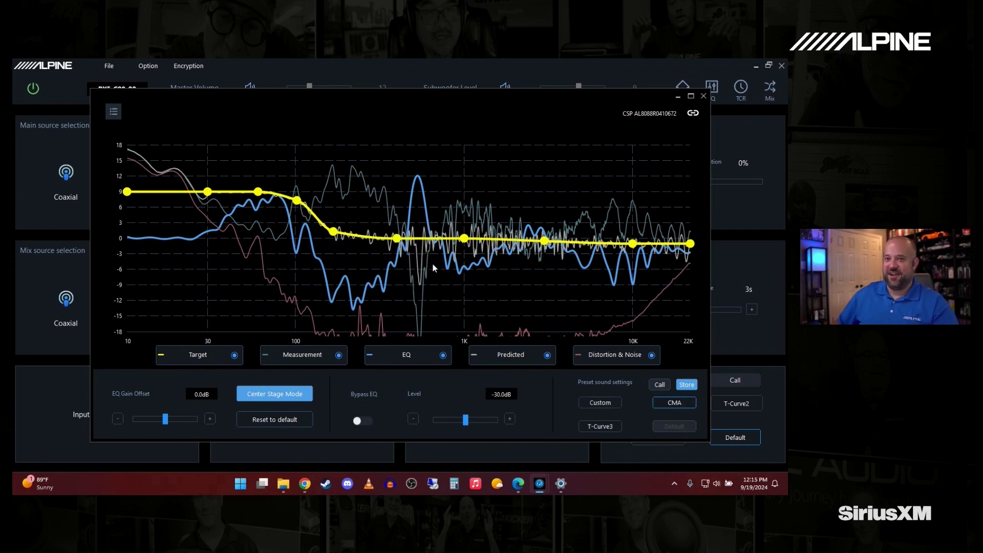
pyautogui.click(679, 404)
pyautogui.click(462, 295)
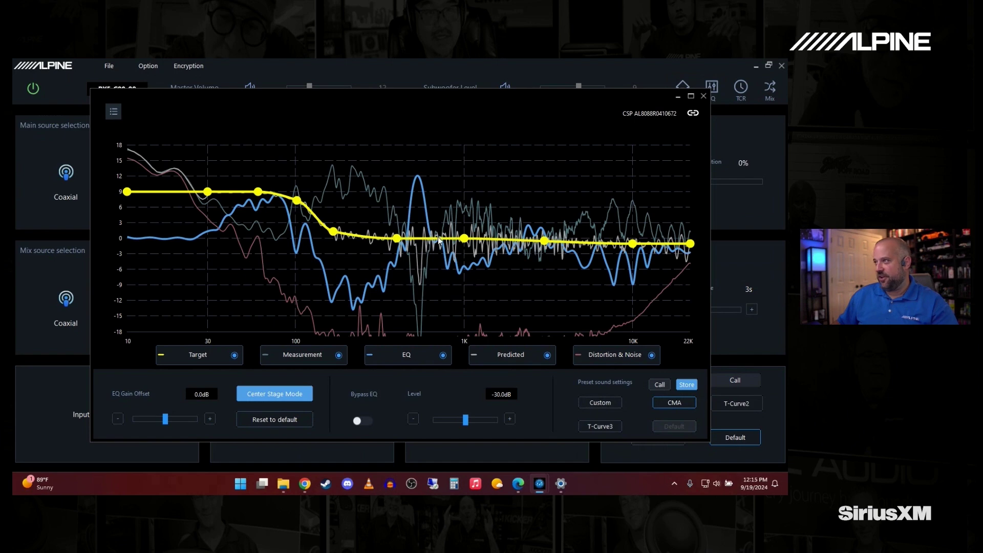
# Switch the preset sound settings back to Call and toggle the EQ bypass on and off, leaving it off.
pyautogui.click(660, 384)
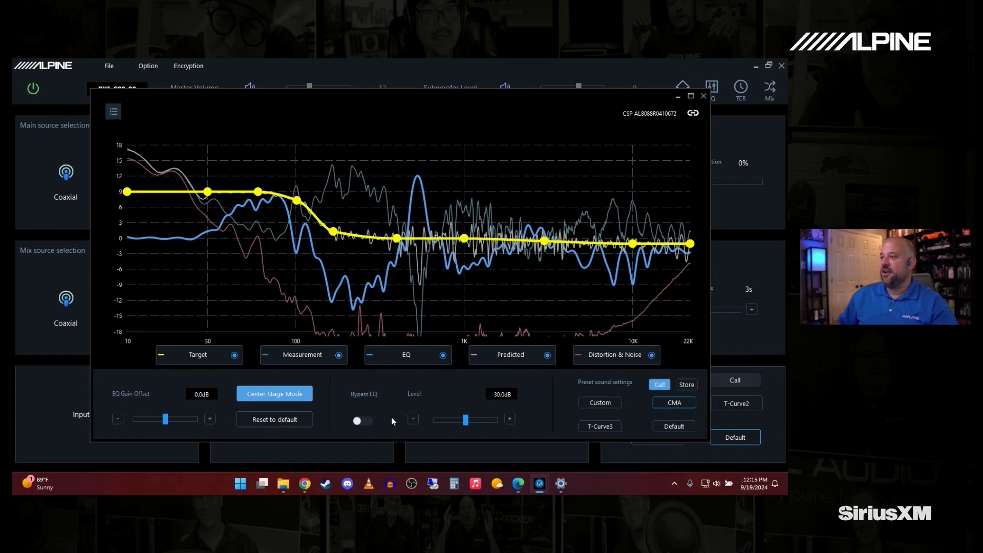
pyautogui.click(366, 426)
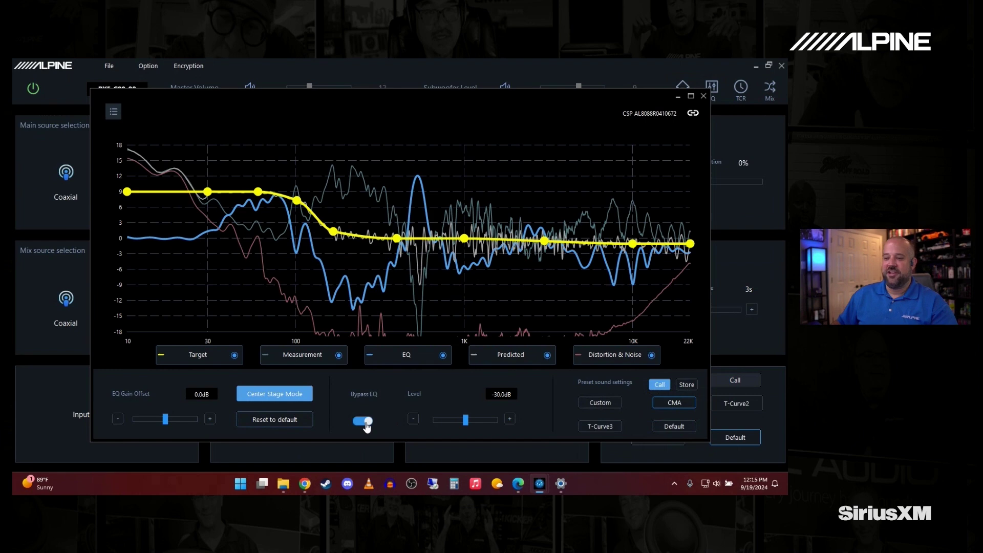
pyautogui.click(366, 424)
pyautogui.click(365, 424)
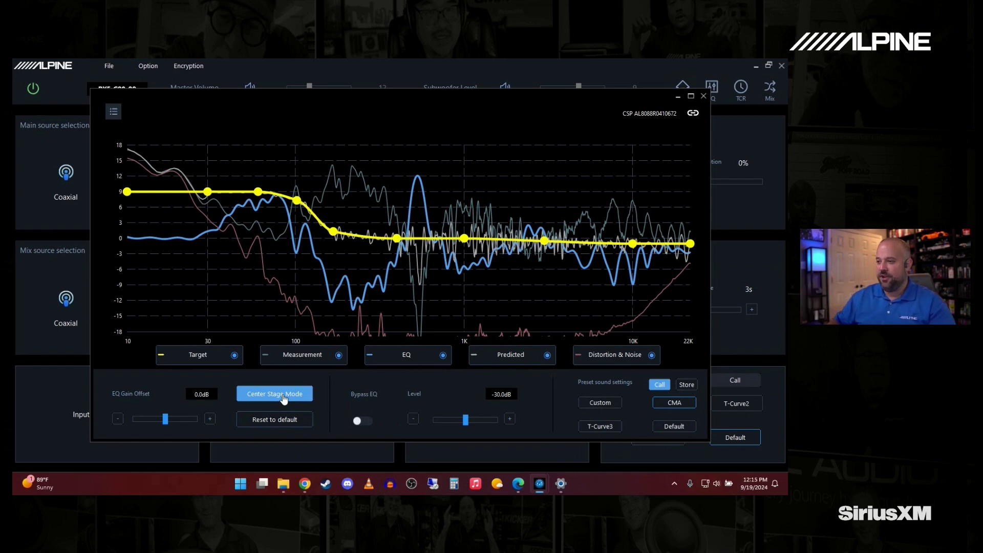
# In Center Stage Mode, try stage positions toward both sides, reset the position to centre and return to the AutoEQ results.
pyautogui.click(284, 396)
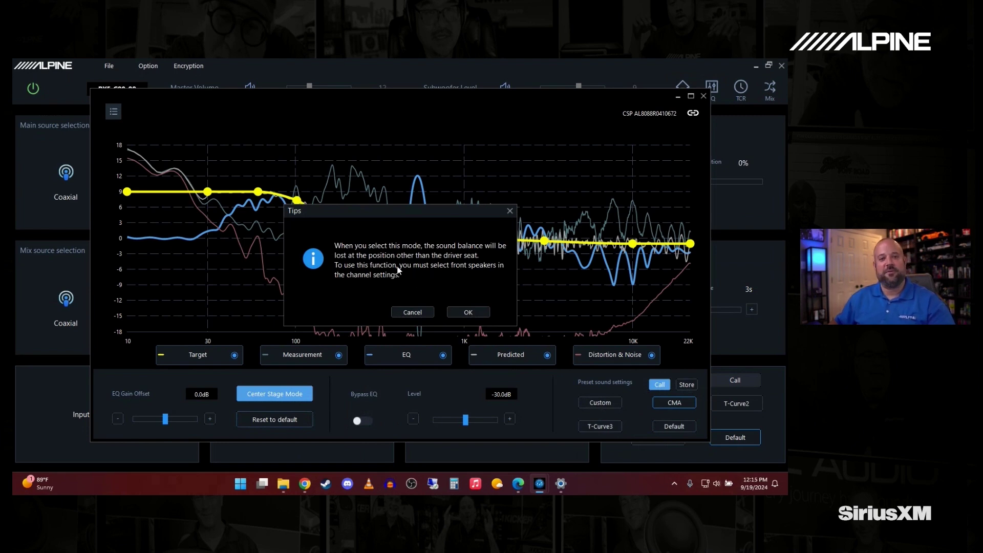
pyautogui.click(467, 314)
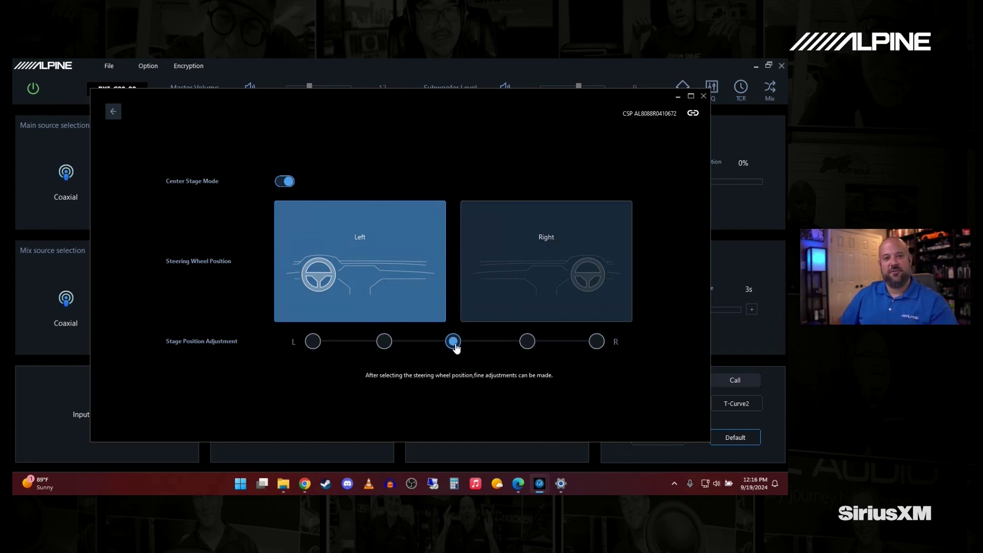
pyautogui.click(528, 343)
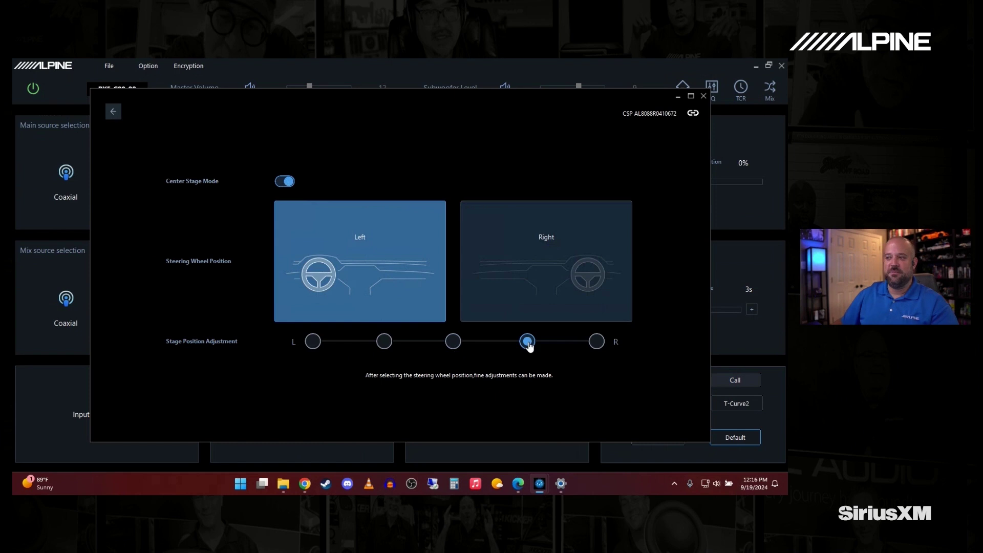
pyautogui.click(598, 342)
pyautogui.click(385, 342)
pyautogui.click(456, 344)
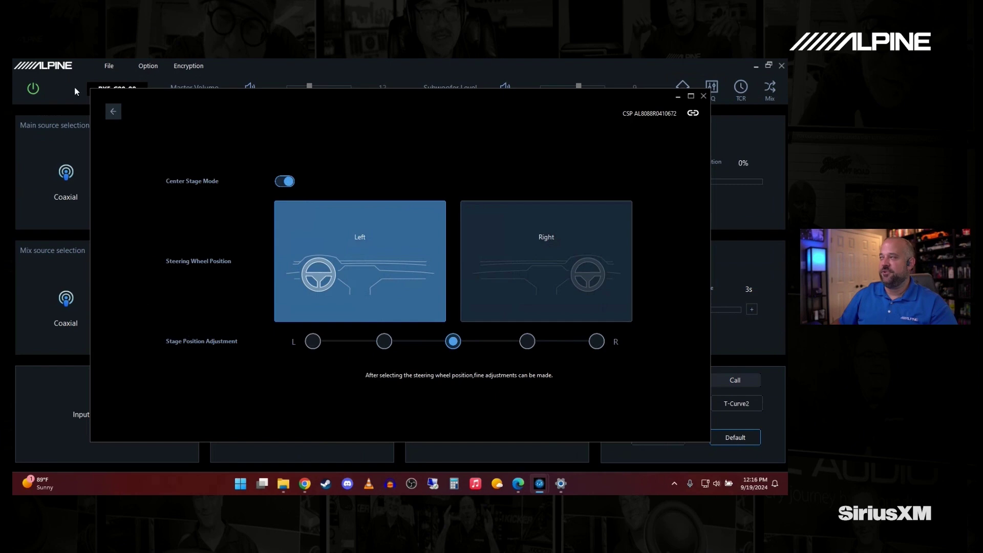
pyautogui.click(113, 111)
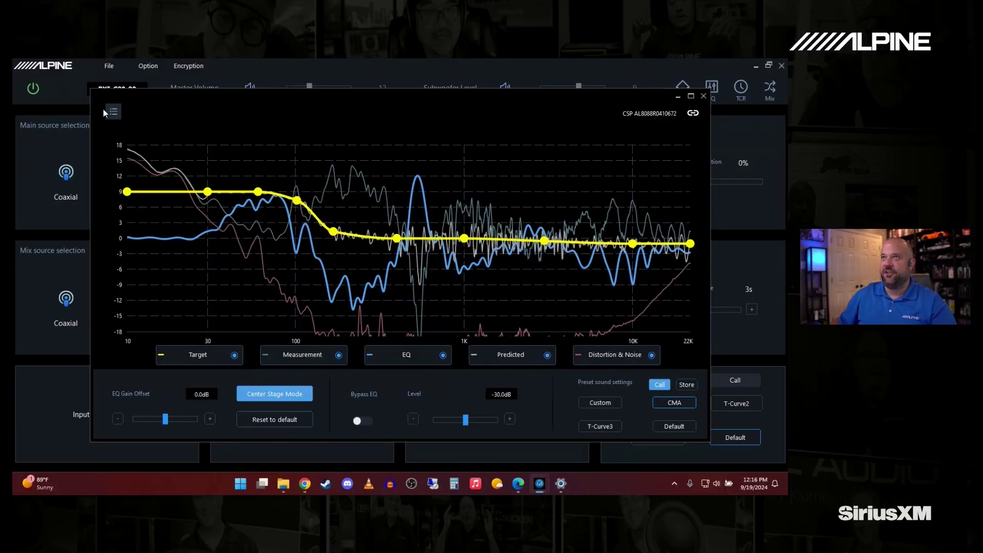
# Return from the AutoEQ results to the home screen and look through the options for loading and saving PC presets.
pyautogui.click(112, 111)
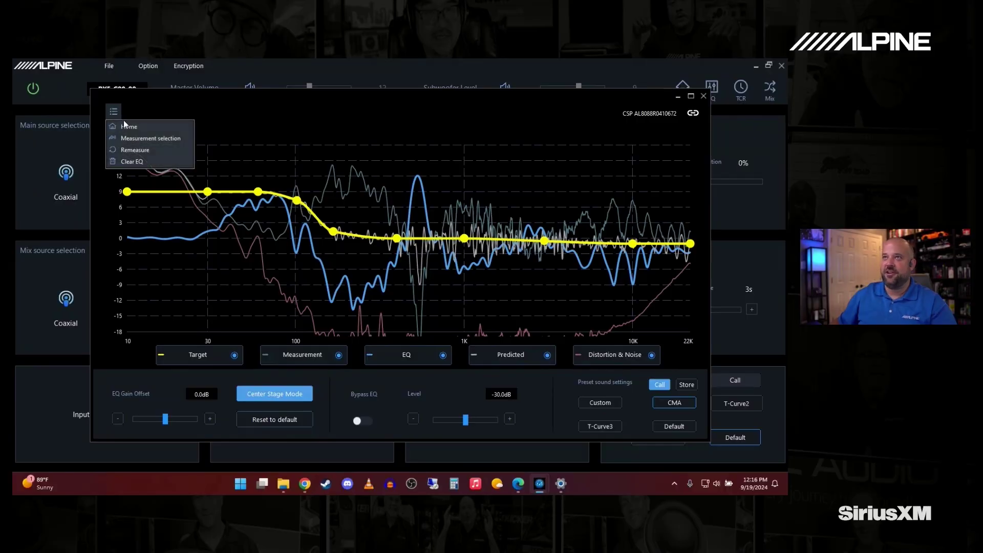
pyautogui.click(129, 127)
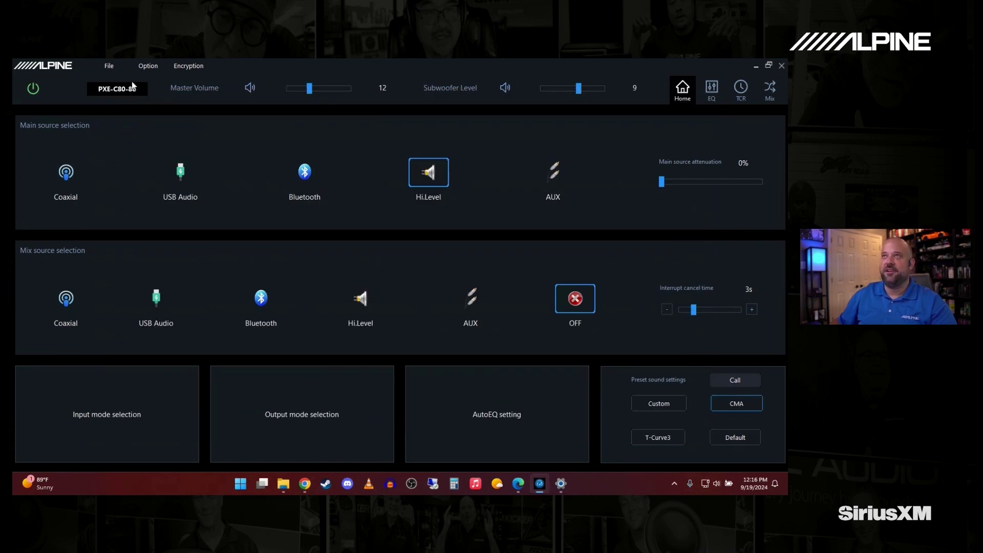
pyautogui.click(109, 65)
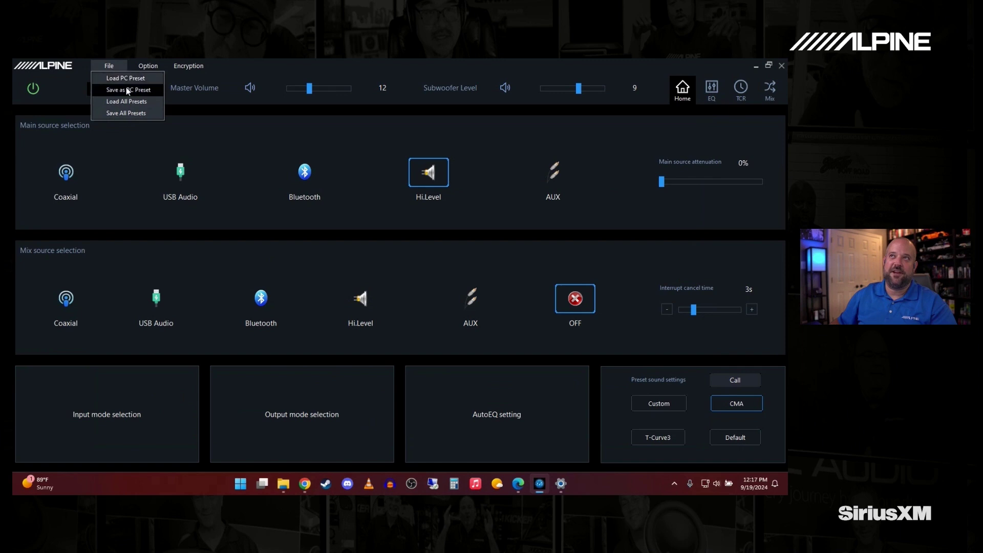
pyautogui.click(120, 144)
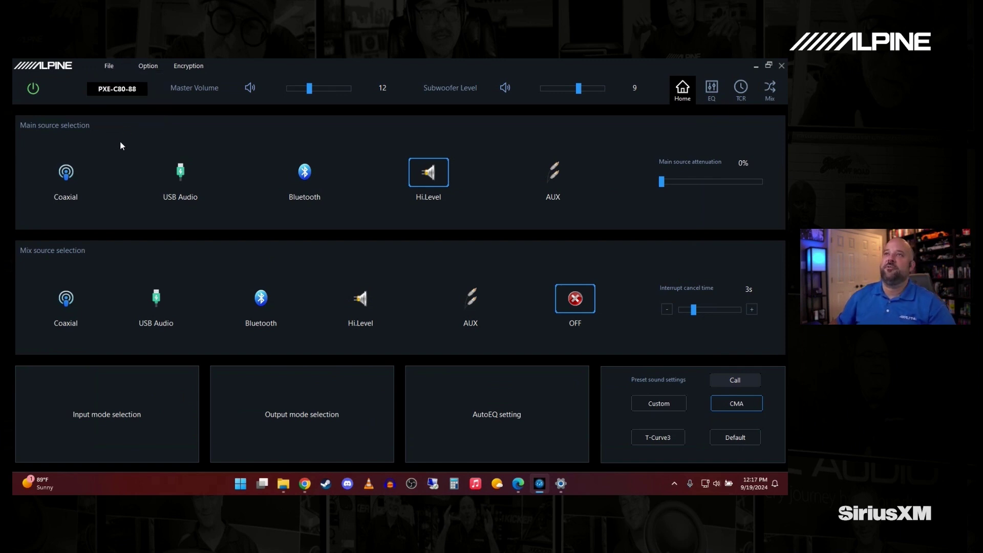